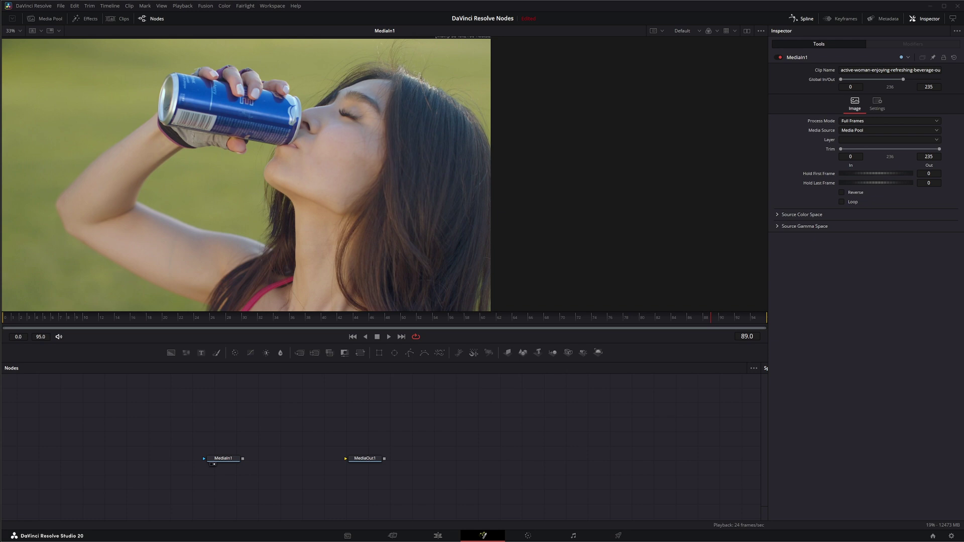
- With MediaIn1 selected, add a Contrast Pop node after it through the tool search
{"action": "left_click", "coordinate": [222, 458]}
{"action": "mouse_move", "coordinate": [714, 320]}
{"action": "left_mouse_down"}
{"action": "mouse_move", "coordinate": [782, 337]}
{"action": "mouse_move", "coordinate": [589, 324]}
{"action": "mouse_move", "coordinate": [721, 322]}
{"action": "mouse_move", "coordinate": [451, 323]}
{"action": "mouse_move", "coordinate": [742, 325]}
{"action": "mouse_move", "coordinate": [514, 328]}
{"action": "mouse_move", "coordinate": [737, 327]}
{"action": "mouse_move", "coordinate": [660, 327]}
{"action": "mouse_move", "coordinate": [730, 330]}
{"action": "mouse_move", "coordinate": [706, 328]}
{"action": "mouse_move", "coordinate": [718, 327]}
{"action": "left_mouse_up"}
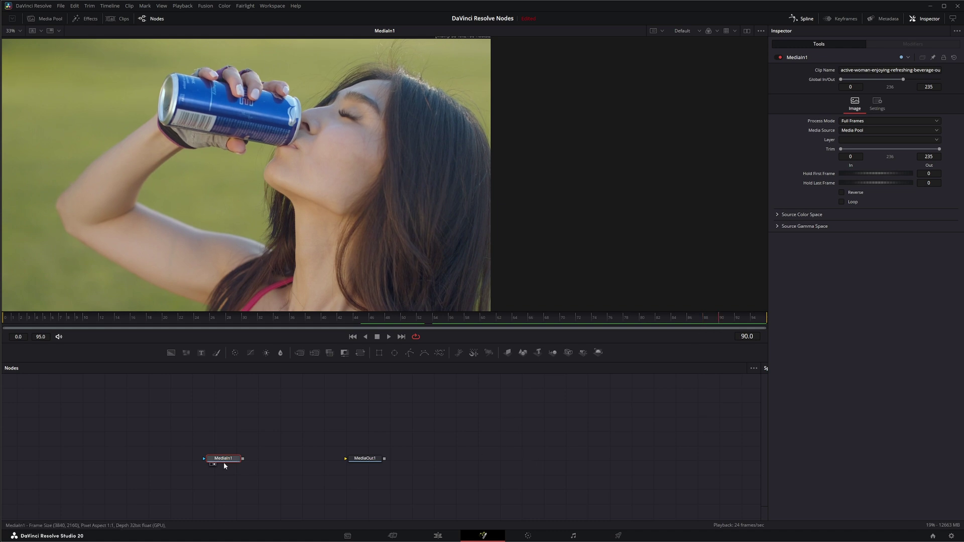
{"action": "left_click_drag", "start_coordinate": [227, 461], "coordinate": [222, 459]}
{"action": "key", "text": "shift+space"}
{"action": "type", "text": "c"}
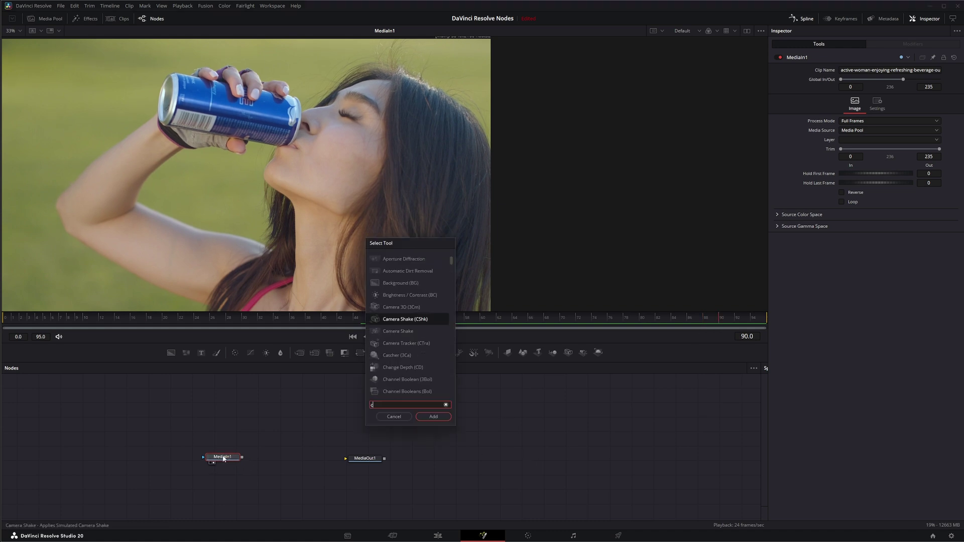
{"action": "type", "text": "ontr"}
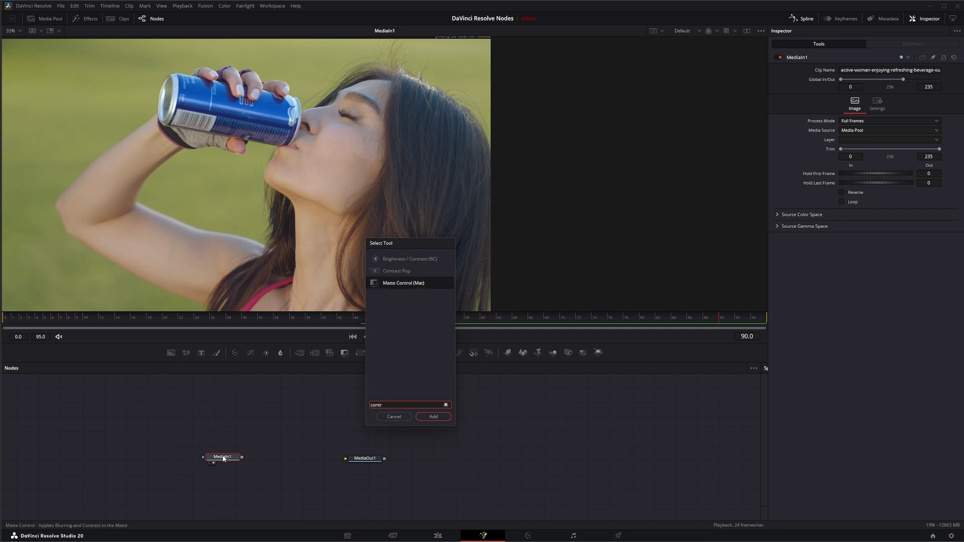
{"action": "left_click", "coordinate": [397, 271]}
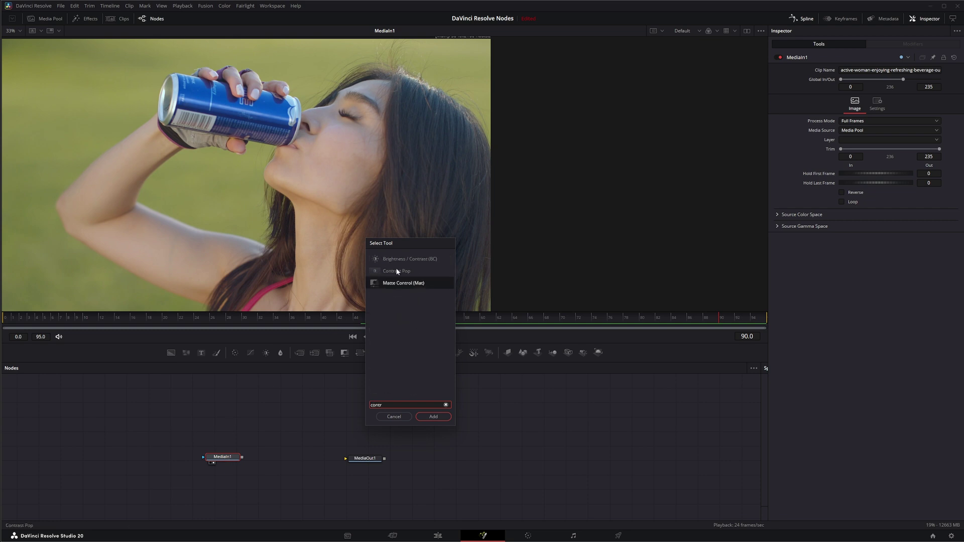
{"action": "left_click", "coordinate": [442, 418]}
- Place ContrastPop1 right of MediaIn1, lower Detail Amount, and set High Threshold to 0.524
{"action": "left_click_drag", "start_coordinate": [262, 458], "coordinate": [280, 458]}
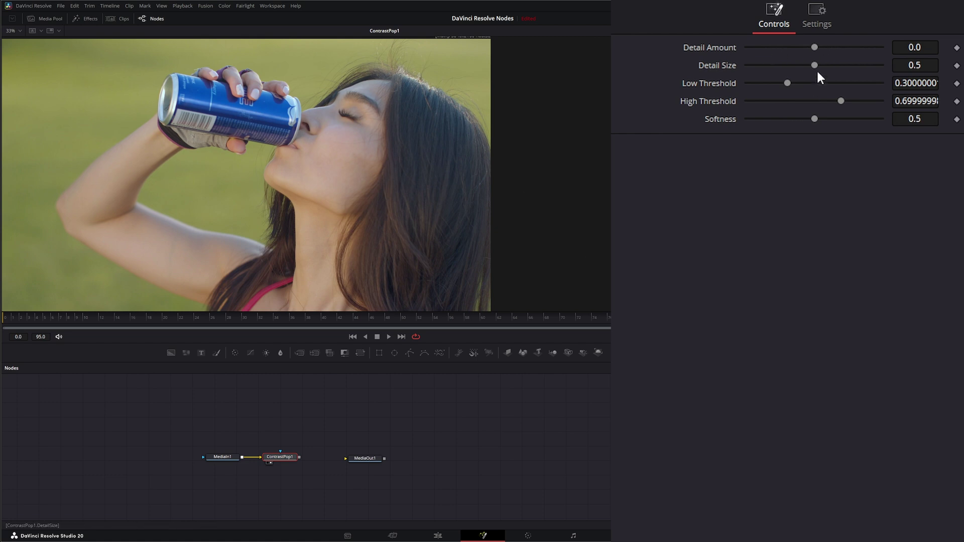
{"action": "mouse_move", "coordinate": [816, 47]}
{"action": "left_mouse_down"}
{"action": "mouse_move", "coordinate": [731, 46]}
{"action": "mouse_move", "coordinate": [800, 47]}
{"action": "mouse_move", "coordinate": [762, 47]}
{"action": "mouse_move", "coordinate": [784, 48]}
{"action": "left_mouse_up"}
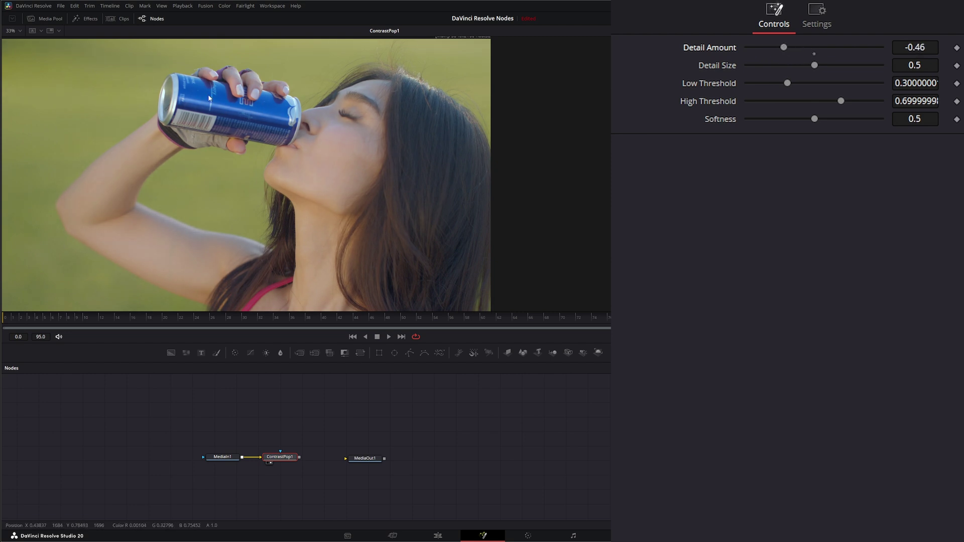
{"action": "mouse_move", "coordinate": [784, 48]}
{"action": "left_mouse_down"}
{"action": "mouse_move", "coordinate": [731, 47]}
{"action": "mouse_move", "coordinate": [886, 45]}
{"action": "mouse_move", "coordinate": [763, 44]}
{"action": "mouse_move", "coordinate": [799, 47]}
{"action": "mouse_move", "coordinate": [788, 47]}
{"action": "mouse_move", "coordinate": [800, 65]}
{"action": "mouse_move", "coordinate": [780, 66]}
{"action": "mouse_move", "coordinate": [824, 63]}
{"action": "mouse_move", "coordinate": [793, 64]}
{"action": "mouse_move", "coordinate": [822, 66]}
{"action": "mouse_move", "coordinate": [754, 82]}
{"action": "mouse_move", "coordinate": [826, 84]}
{"action": "mouse_move", "coordinate": [771, 86]}
{"action": "mouse_move", "coordinate": [778, 90]}
{"action": "left_mouse_up"}
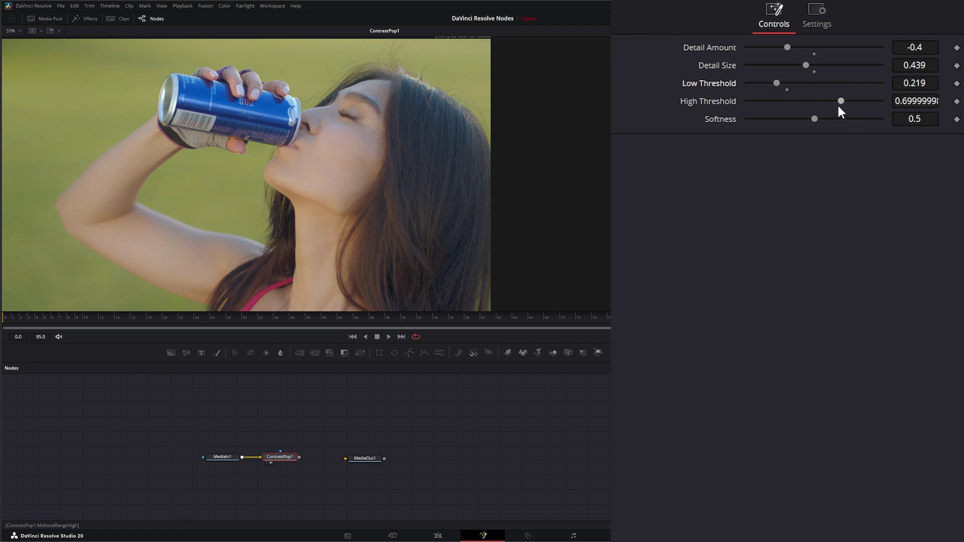
{"action": "mouse_move", "coordinate": [842, 100]}
{"action": "left_mouse_down"}
{"action": "mouse_move", "coordinate": [874, 99]}
{"action": "mouse_move", "coordinate": [712, 110]}
{"action": "mouse_move", "coordinate": [859, 120]}
{"action": "mouse_move", "coordinate": [748, 118]}
{"action": "mouse_move", "coordinate": [829, 119]}
{"action": "mouse_move", "coordinate": [814, 120]}
{"action": "left_mouse_up"}
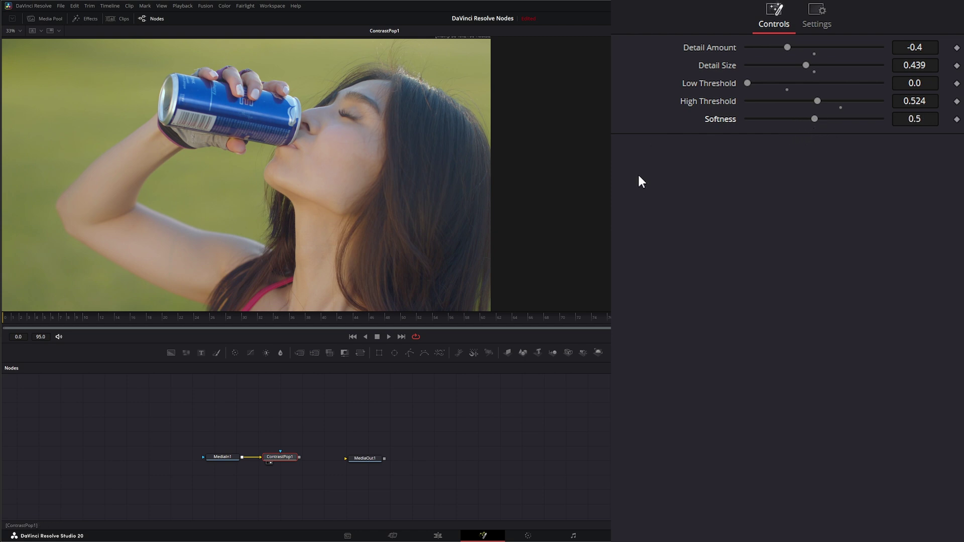
- Lower Detail Amount to -0.59, play the clip from the start, and bypass ContrastPop1 to compare
{"action": "left_click_drag", "start_coordinate": [788, 47], "coordinate": [775, 47]}
{"action": "left_click", "coordinate": [352, 337]}
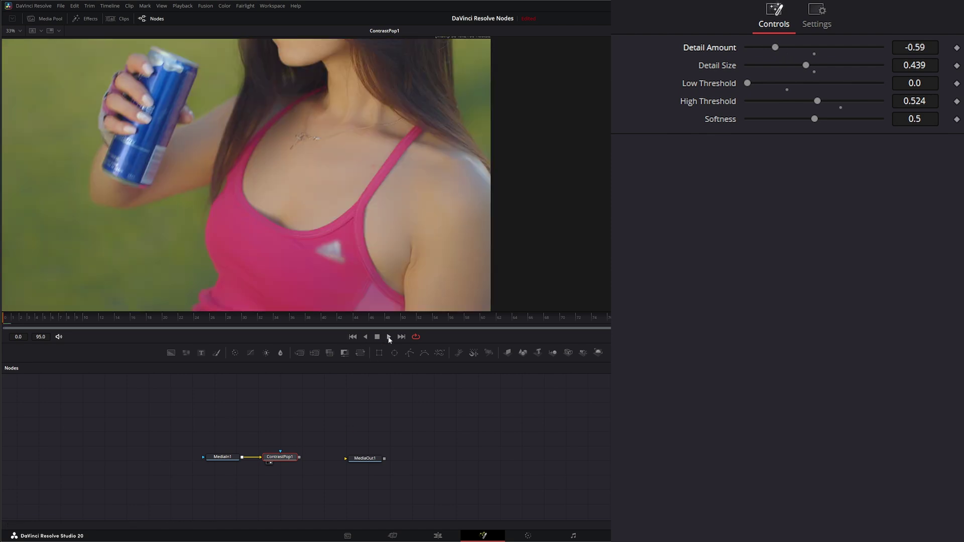
{"action": "left_click", "coordinate": [389, 337]}
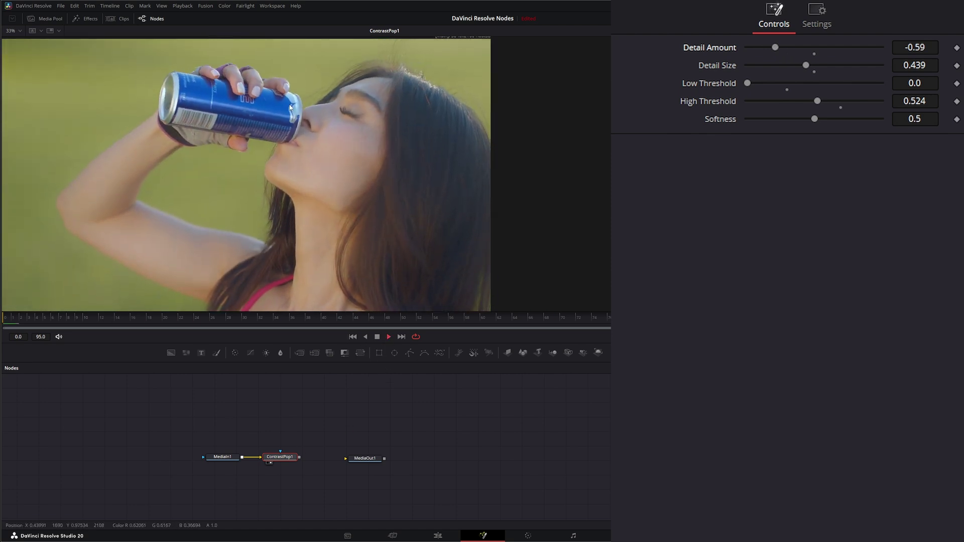
{"action": "left_click", "coordinate": [377, 337]}
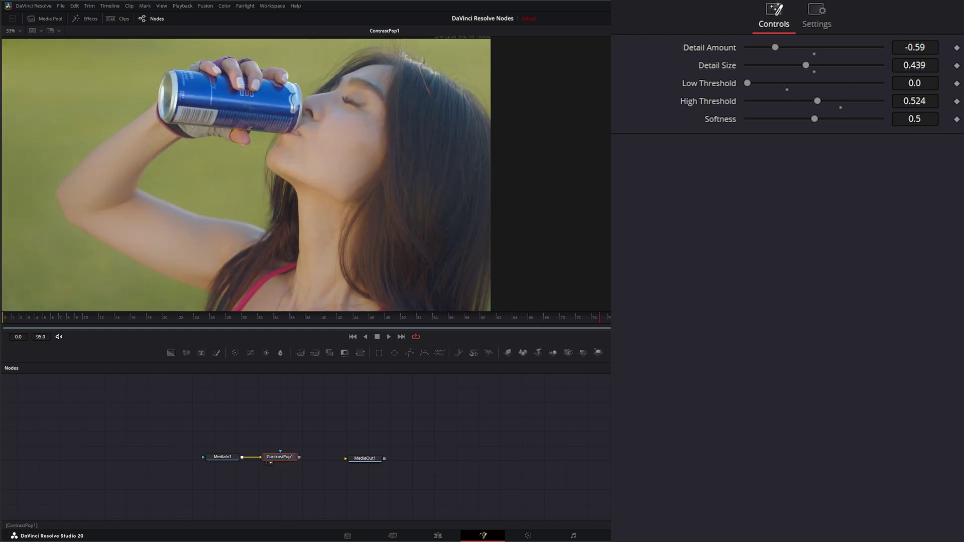
{"action": "key", "text": "ctrl+p"}
{"action": "key", "text": "ctrl+p"}
{"action": "key", "text": "ctrl+p"}
{"action": "key", "text": "ctrl+p"}
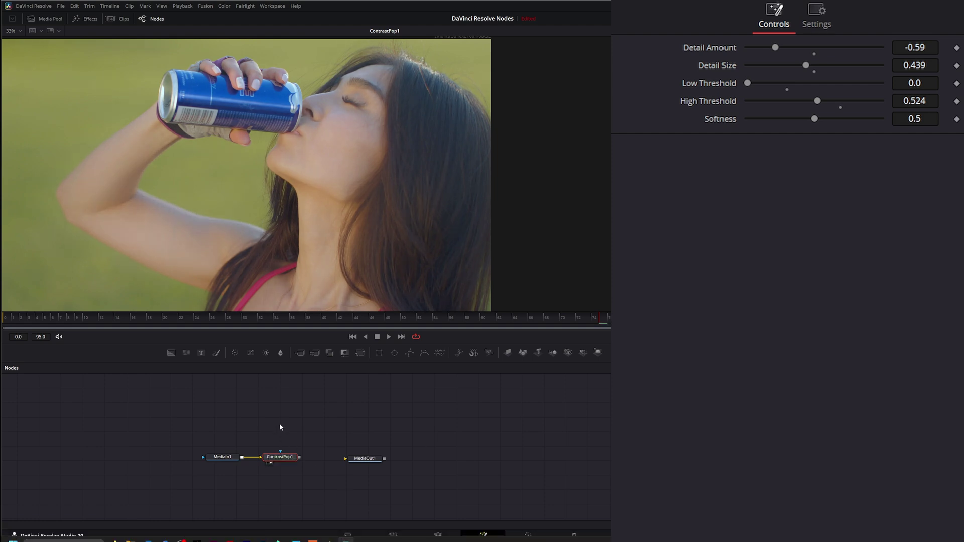
- Move ContrastPop1 above the MediaIn1–MediaOut1 row and replay the clip
{"action": "mouse_move", "coordinate": [267, 421]}
{"action": "left_mouse_down"}
{"action": "mouse_move", "coordinate": [301, 478]}
{"action": "mouse_move", "coordinate": [313, 436]}
{"action": "left_mouse_up"}
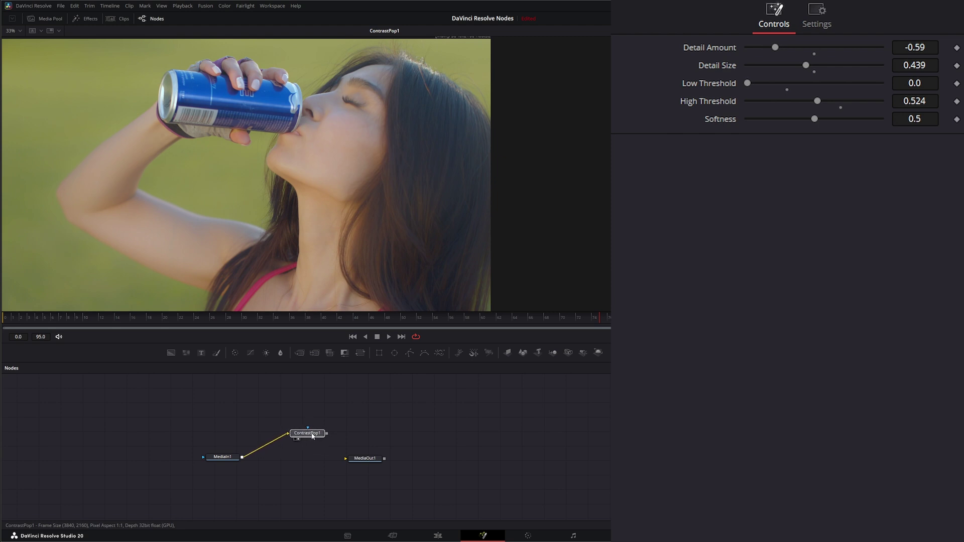
{"action": "mouse_move", "coordinate": [263, 407]}
{"action": "left_mouse_down"}
{"action": "mouse_move", "coordinate": [339, 434]}
{"action": "mouse_move", "coordinate": [316, 433]}
{"action": "left_mouse_up"}
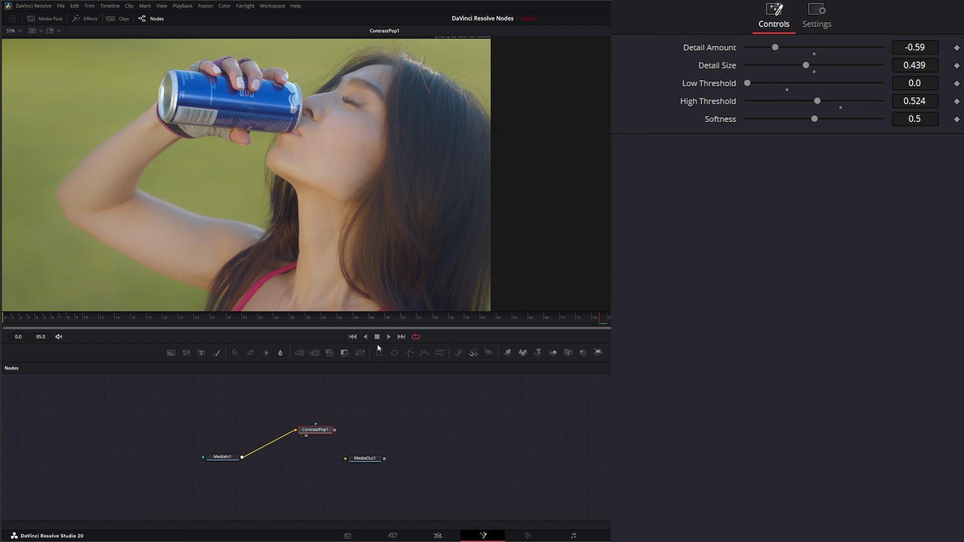
{"action": "left_click", "coordinate": [391, 337]}
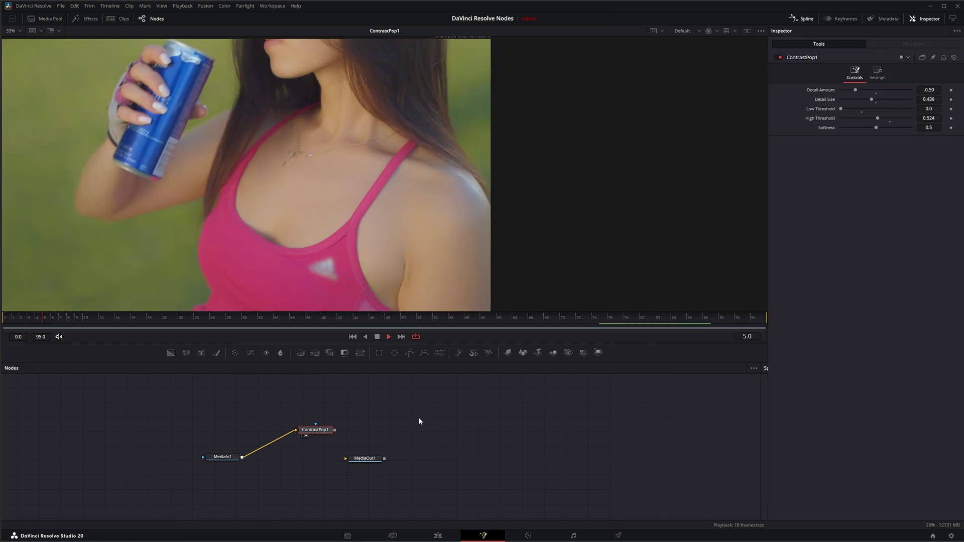